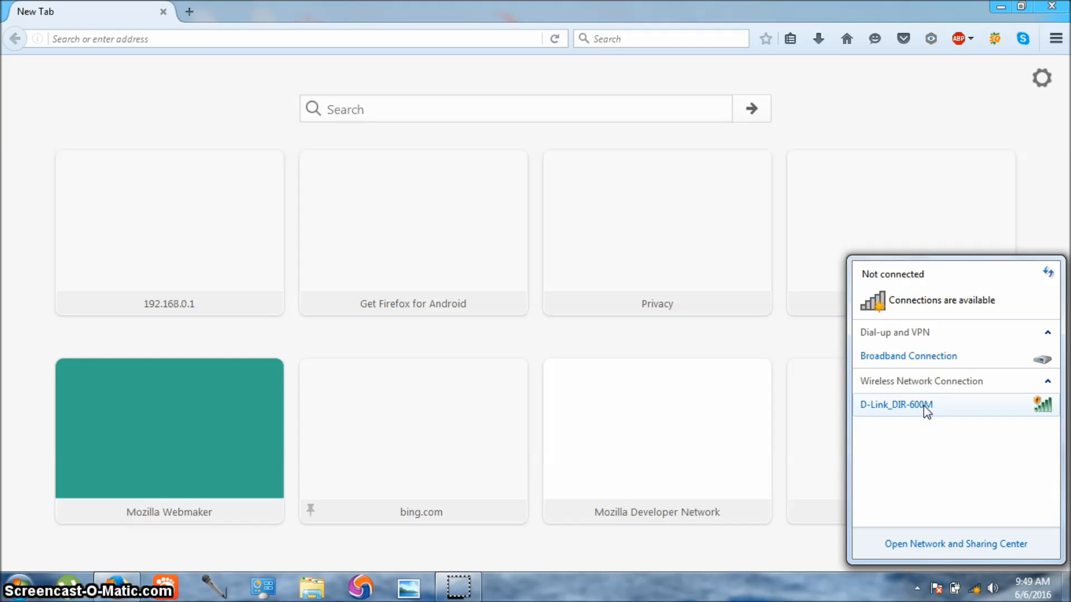
# - Join the D-Link_DIR-600M Wi-Fi network without router setup, then return to Firefox
pyautogui.click(1023, 464)
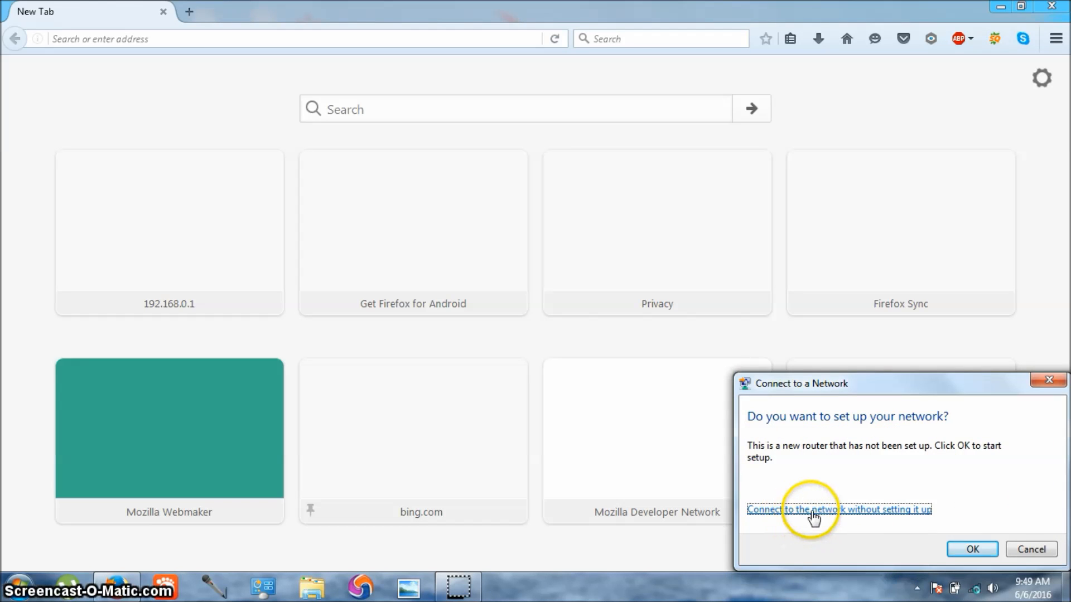
pyautogui.click(821, 512)
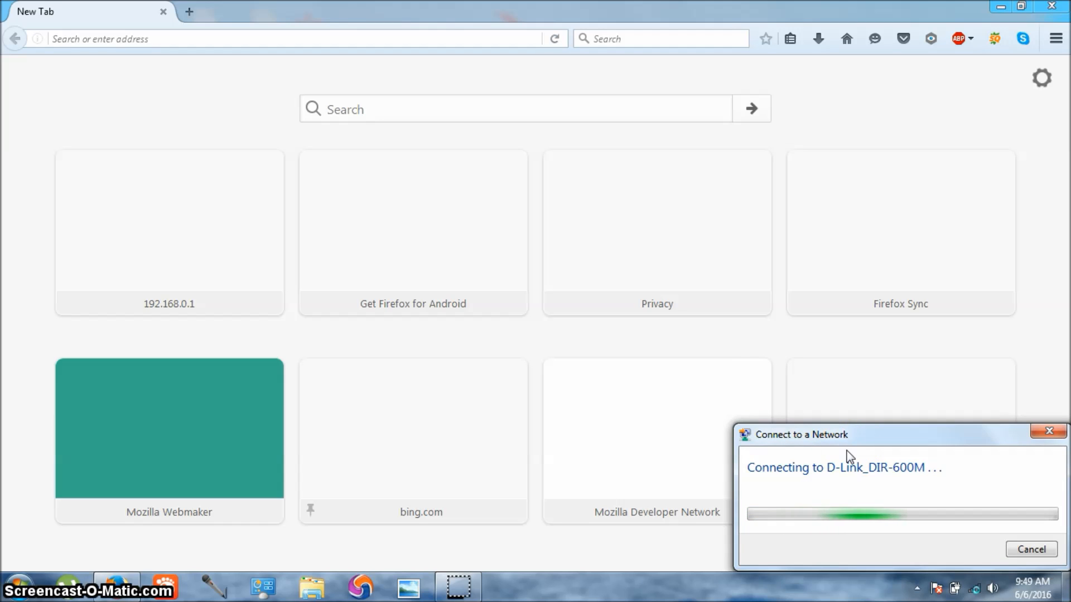
pyautogui.click(415, 192)
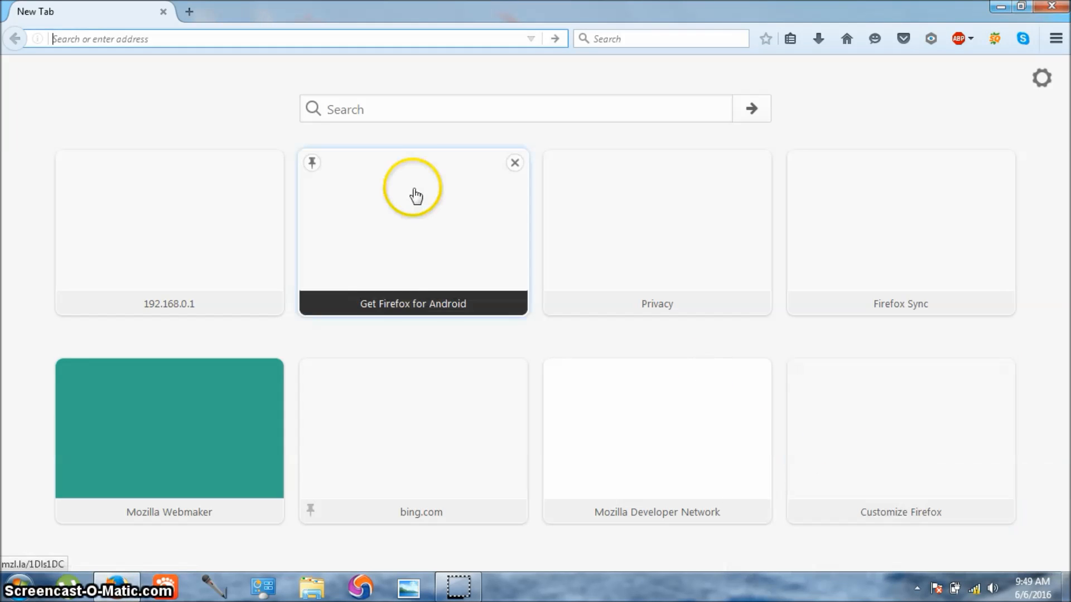
# - Load the router page at 192.168.0.1, dismissing the Kaspersky update popup
pyautogui.click(159, 39)
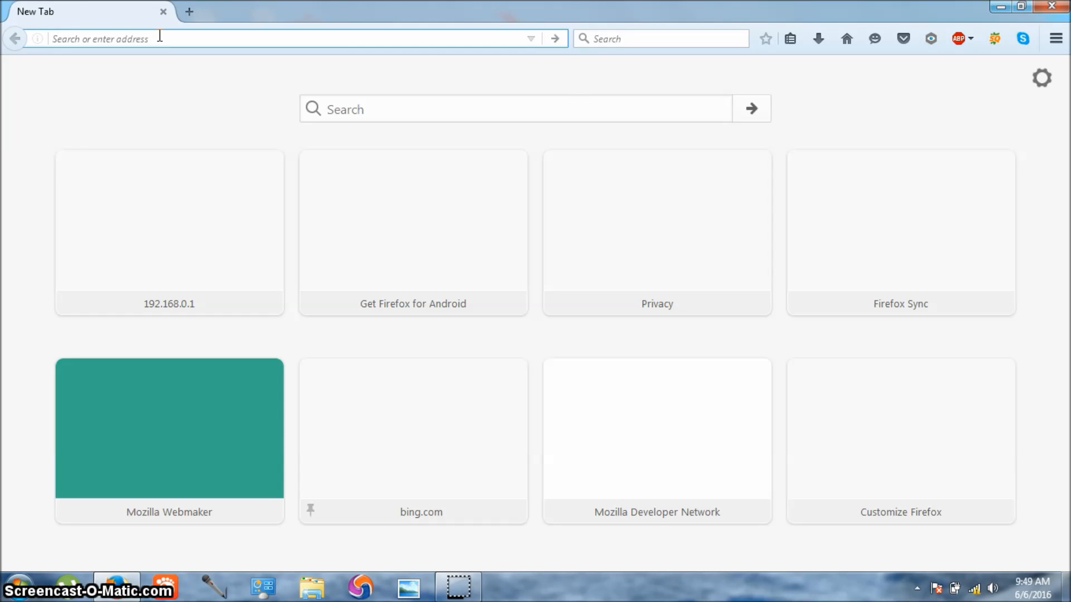
pyautogui.write('192.168.0.1/')
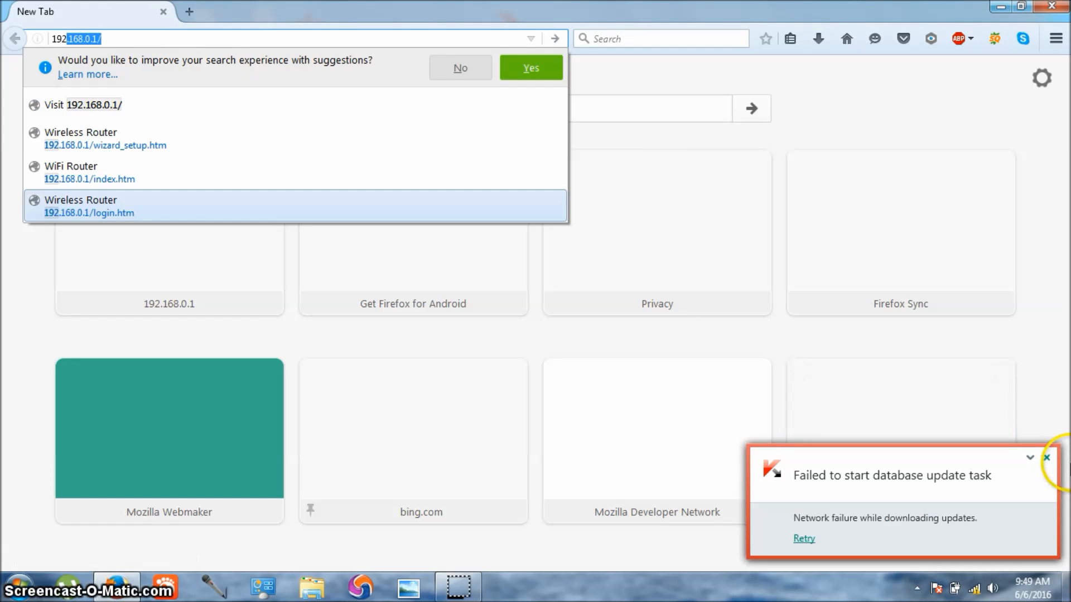
pyautogui.click(1046, 457)
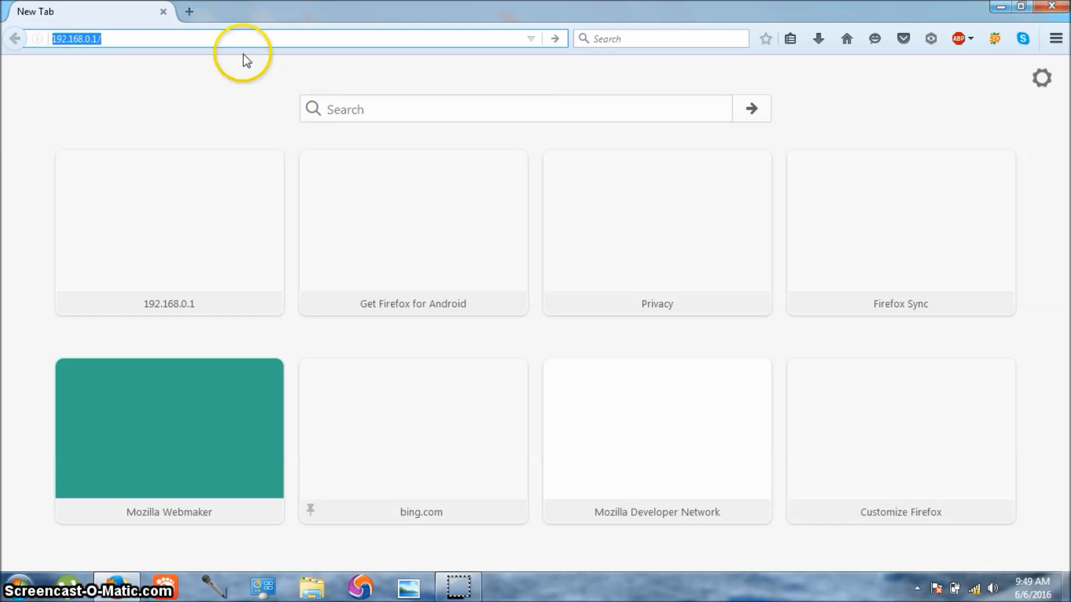
pyautogui.press('Return')
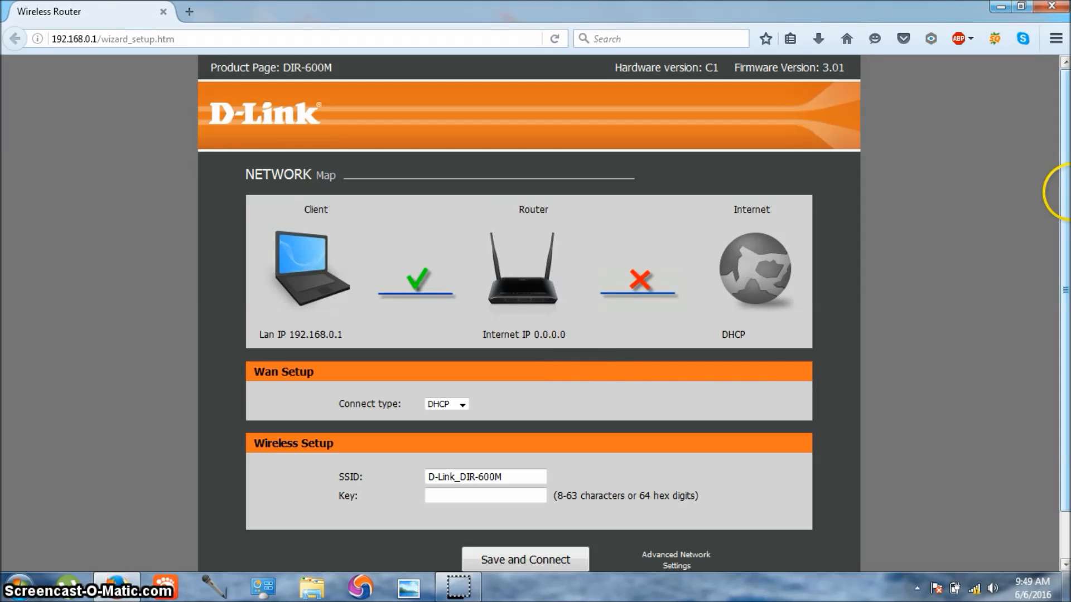
# - Change connect type from DHCP to PPPoE, fill in the account login, and empty the D-Link_DIR-600M SSID field
pyautogui.scroll(-2, 349, 339)
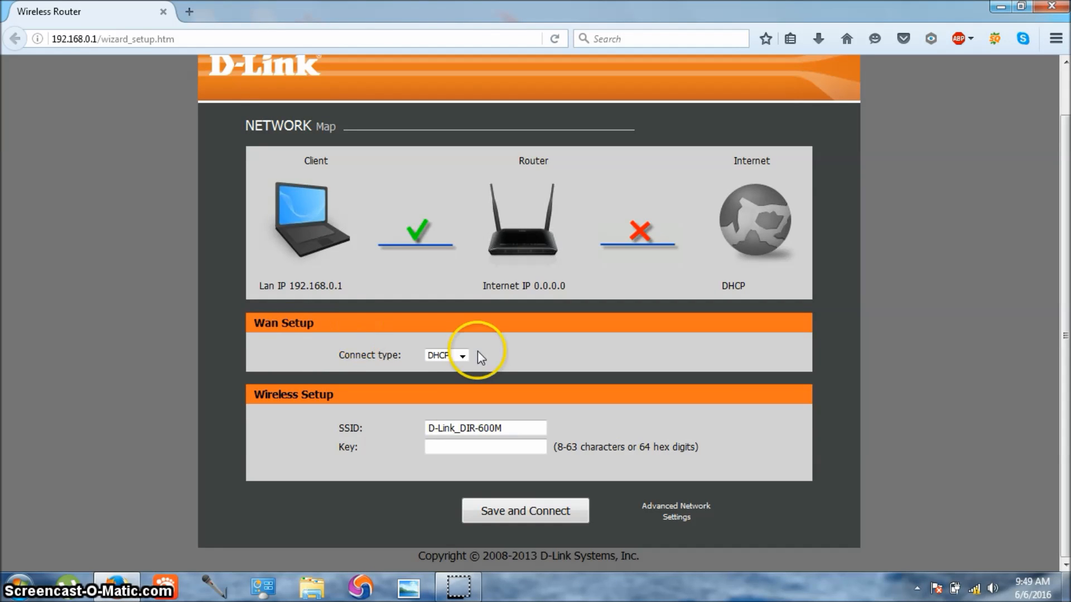
pyautogui.click(462, 356)
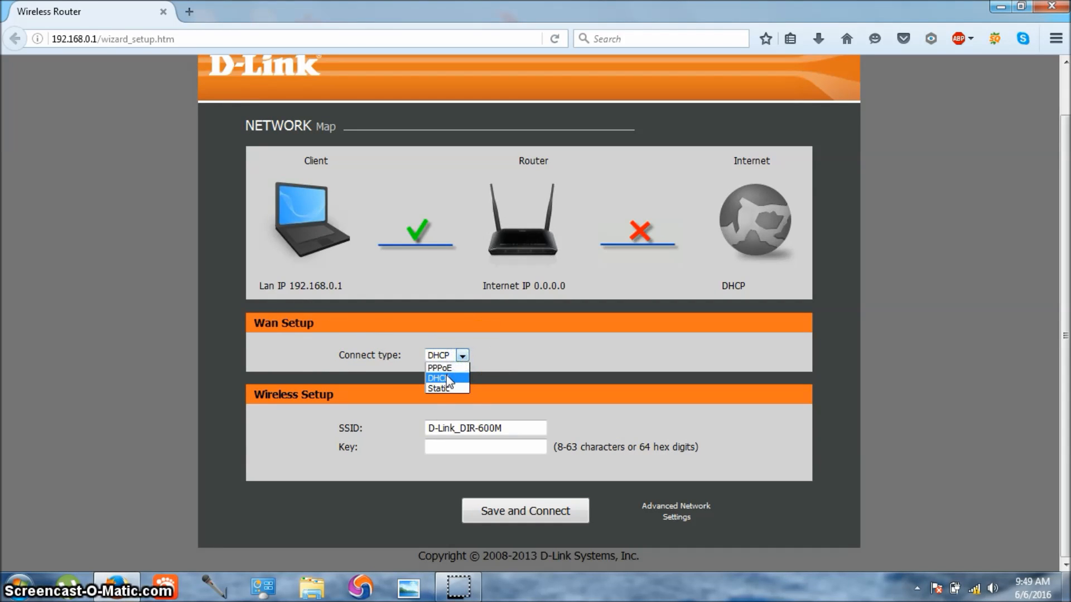
pyautogui.press('Up')
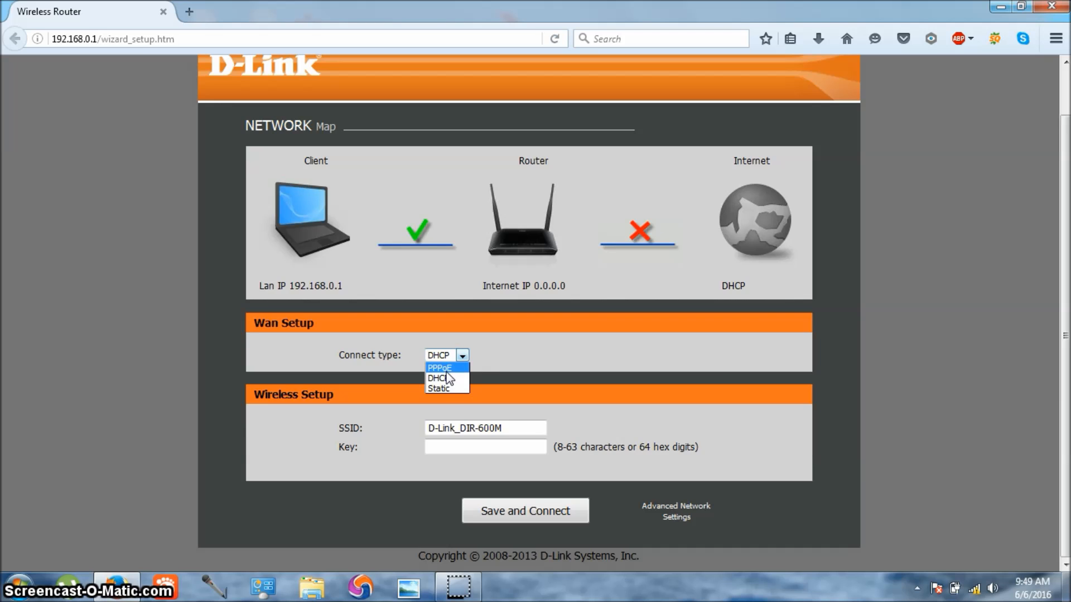
pyautogui.click(446, 369)
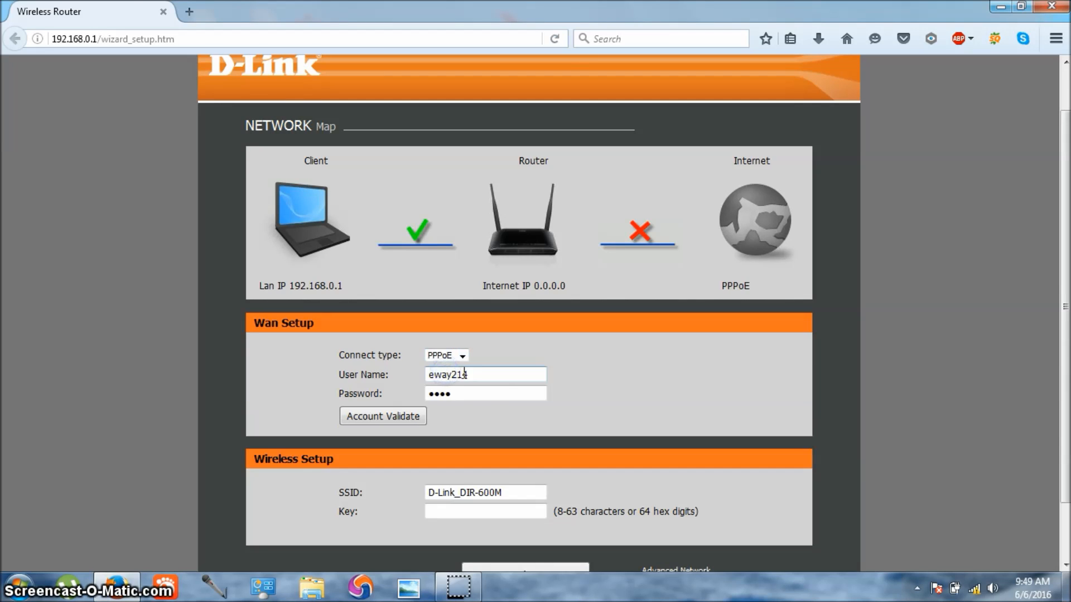
pyautogui.click(484, 373)
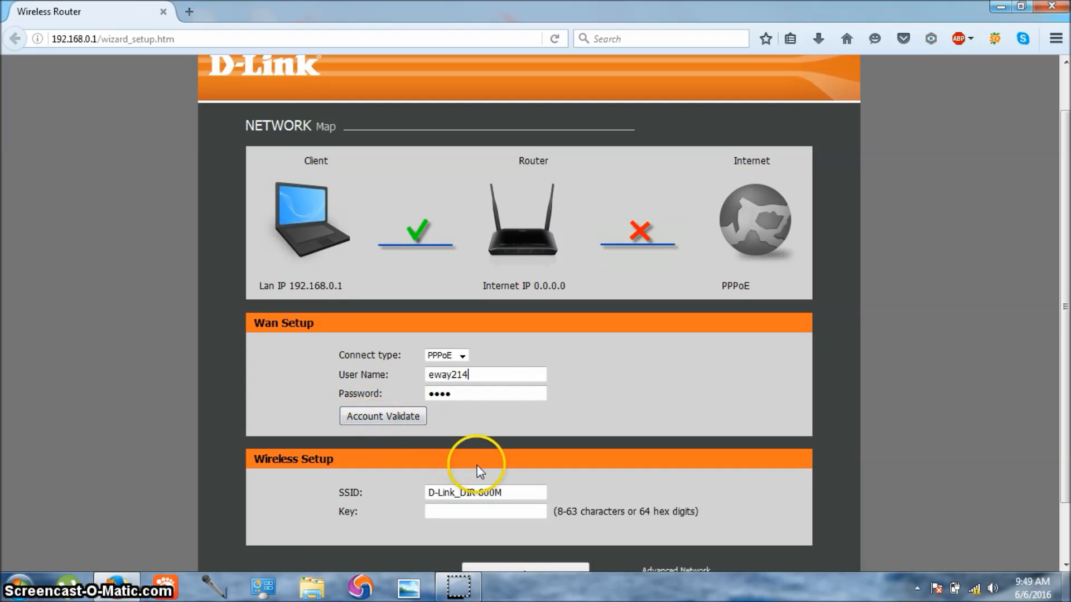
pyautogui.moveTo(1063, 299); pyautogui.dragTo(1065, 423)
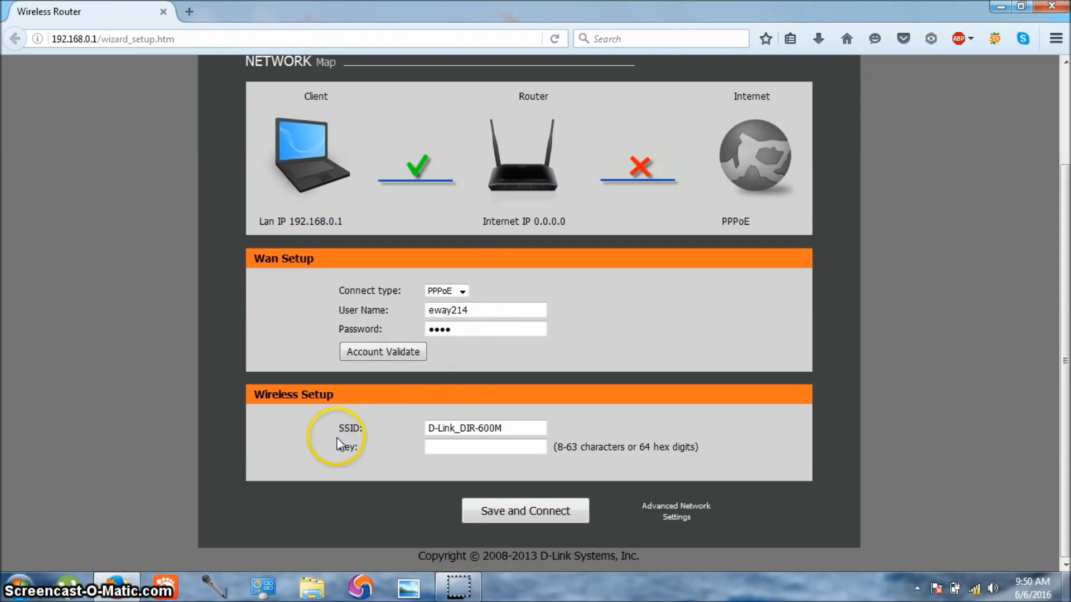
pyautogui.click(509, 430)
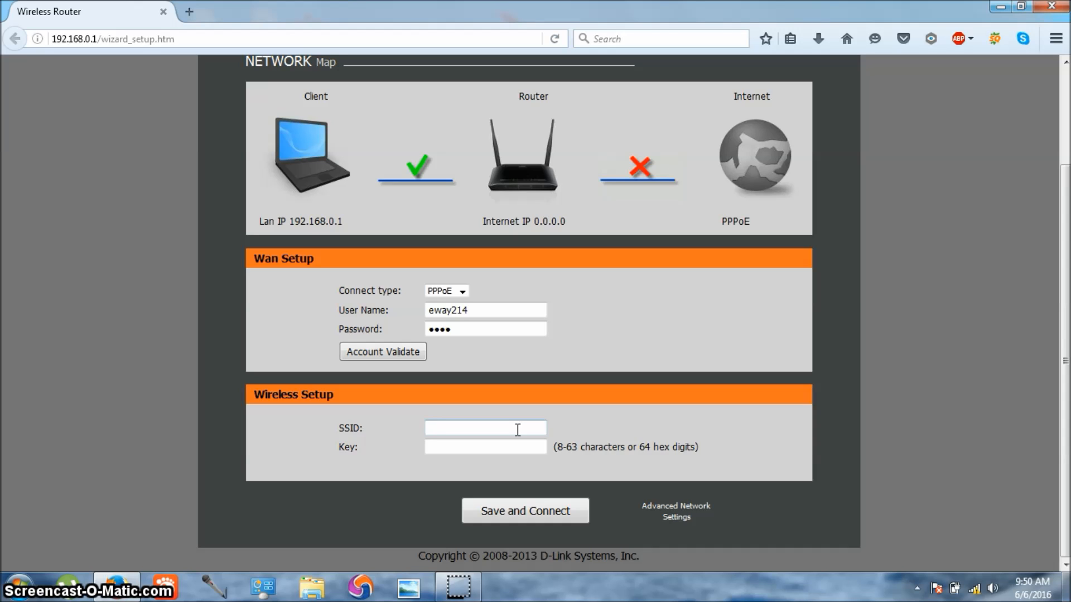
# - Enter SSID webnavigation.in and a 12-digit wireless key, then Save and Connect
pyautogui.write('t')
pyautogui.write('av')
pyautogui.click(479, 453)
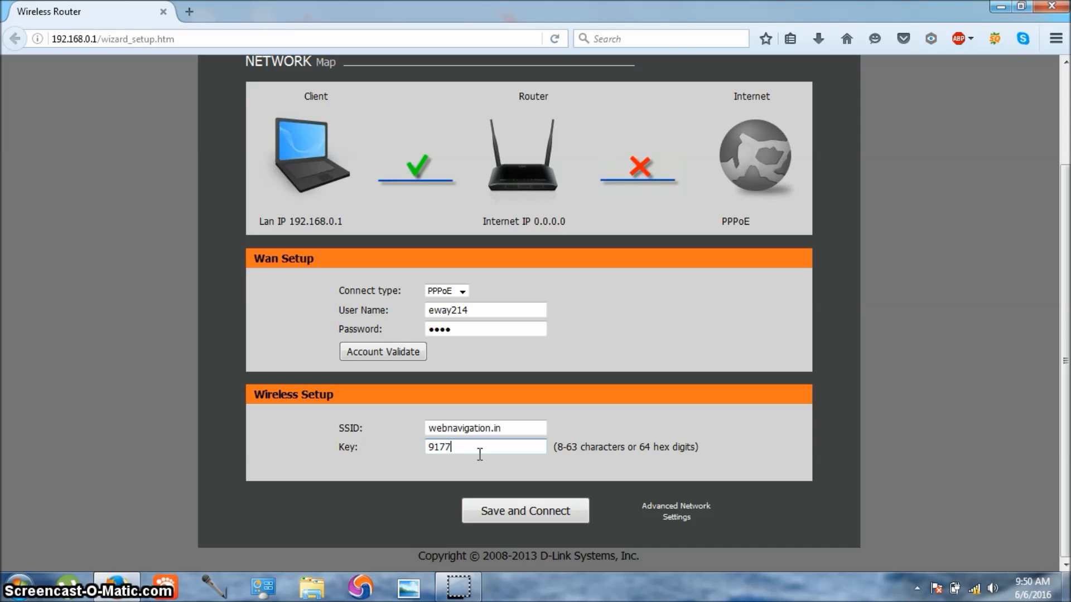
pyautogui.click(512, 509)
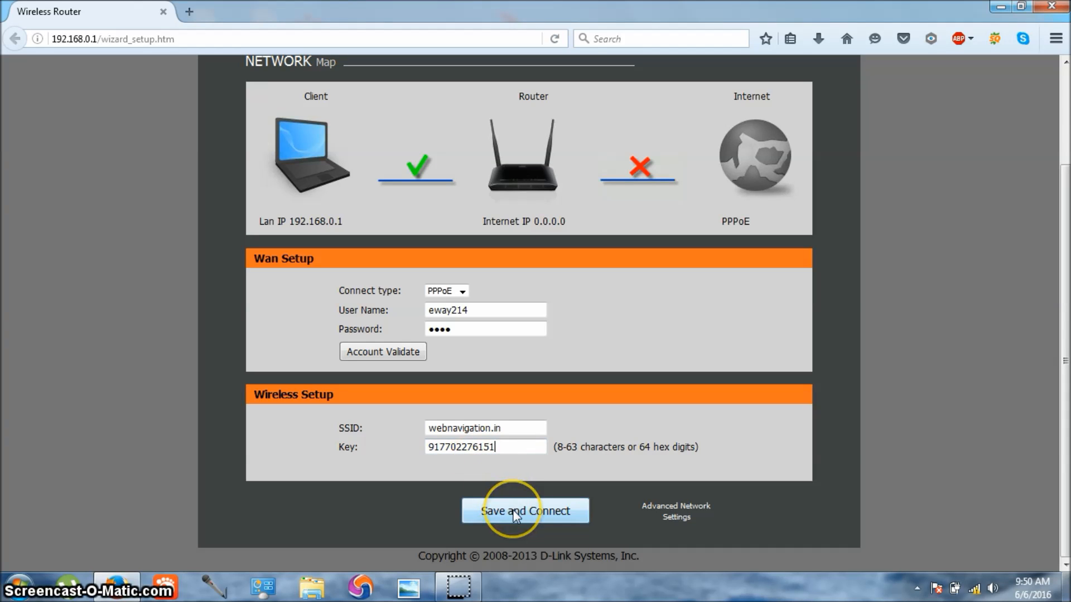
pyautogui.click(513, 510)
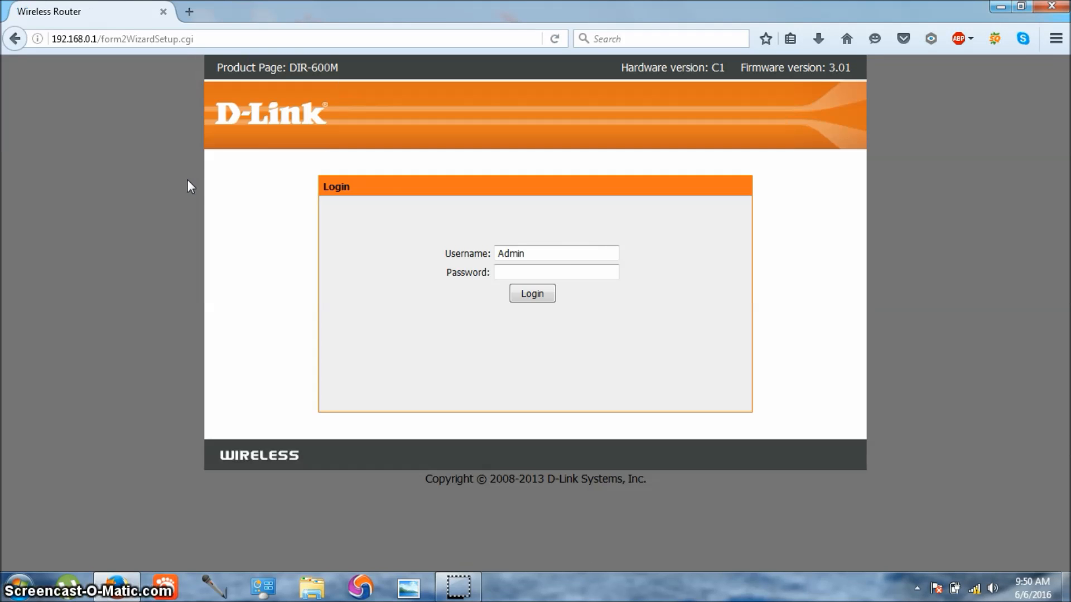
# - Try loading webnavigation.in in a new tab, which returns Server not found
pyautogui.click(568, 270)
pyautogui.moveTo(976, 597)
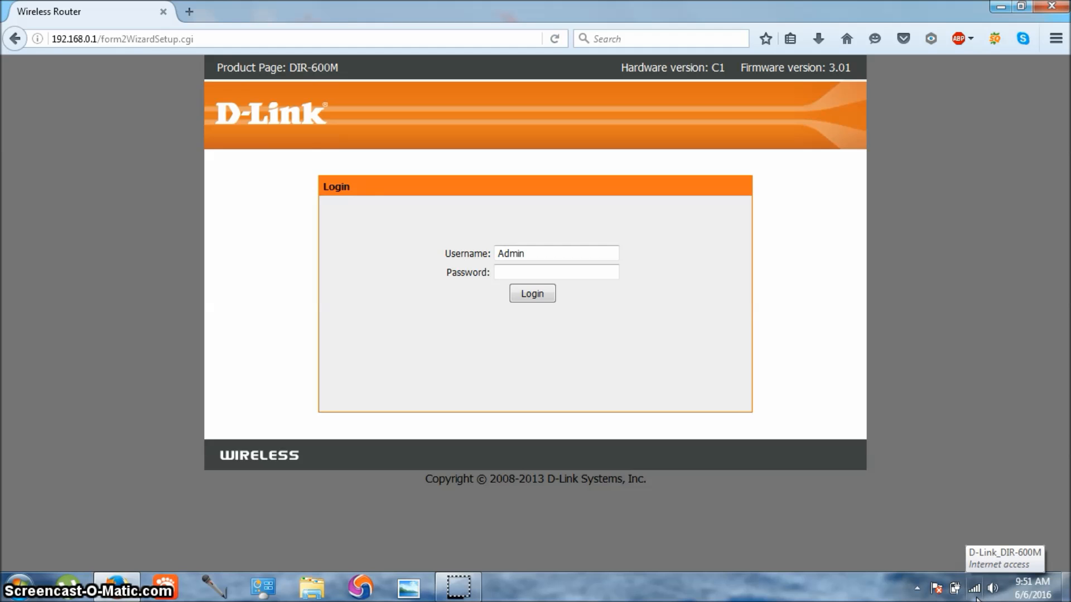
pyautogui.click(191, 11)
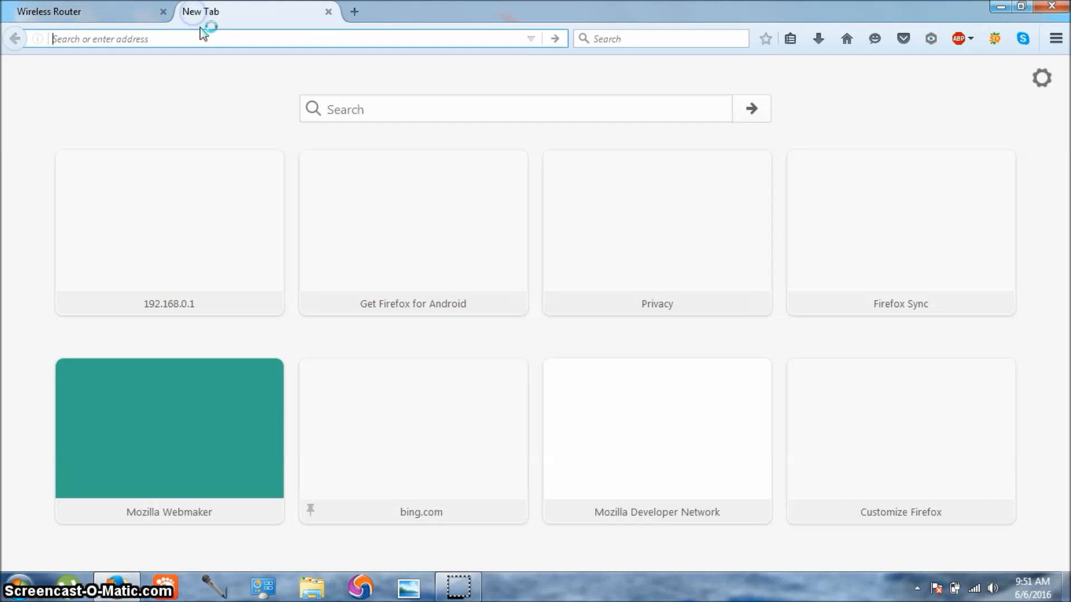
pyautogui.write('jggff')
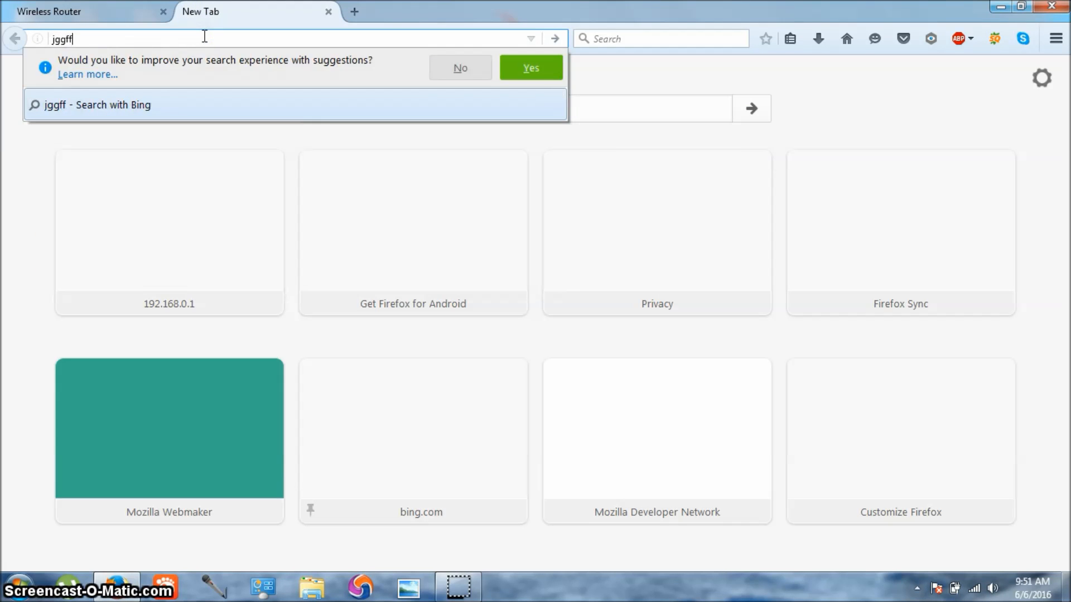
pyautogui.press('BackSpace')
pyautogui.press('BackSpace')
pyautogui.press('BackSpace')
pyautogui.press('BackSpace')
pyautogui.press('BackSpace')
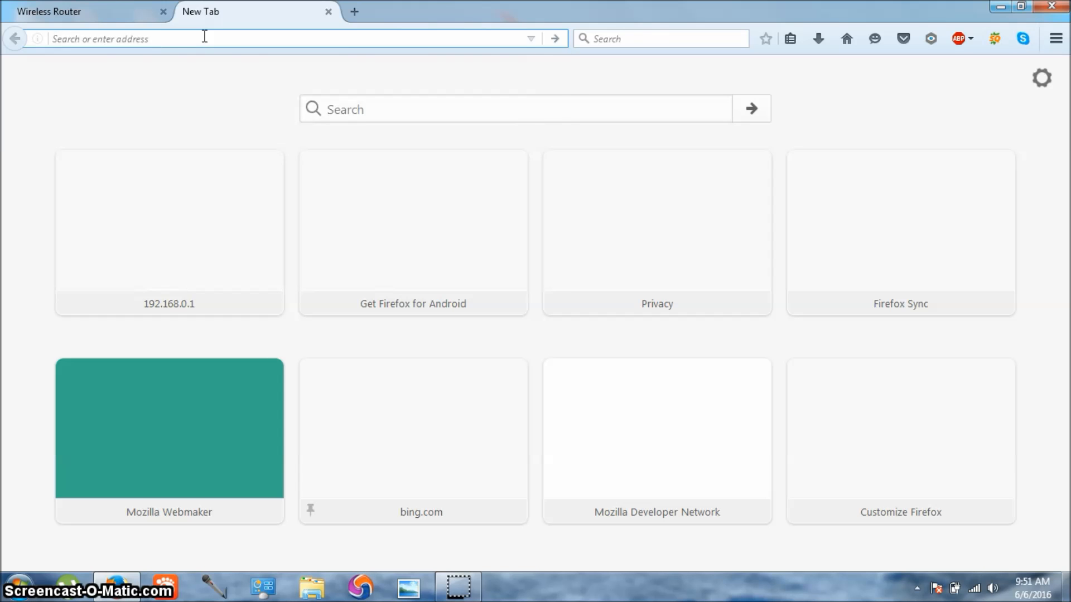
pyautogui.write('webnavigation.in')
pyautogui.press('Return')
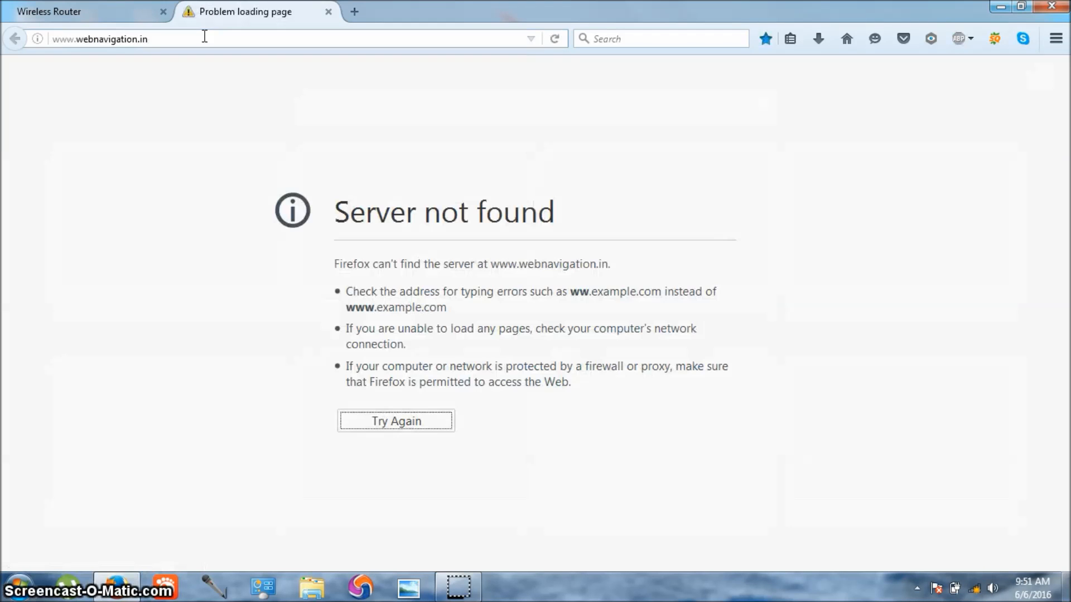
# - Close the failed tab, leaving the router login page open
pyautogui.click(362, 213)
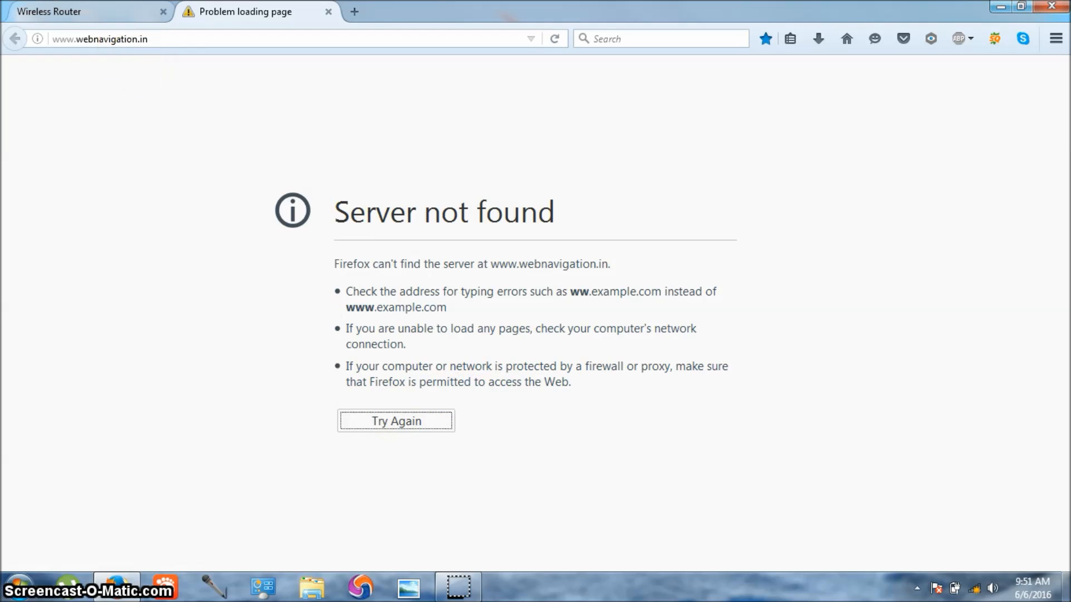
pyautogui.click(84, 11)
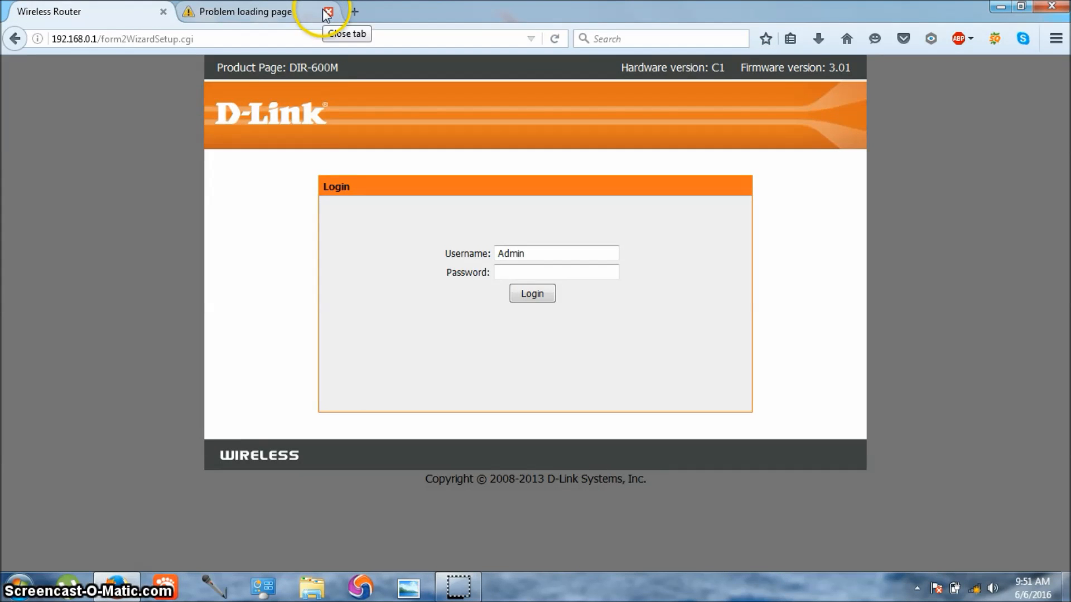
pyautogui.click(328, 11)
# - Connect the PC to the webnavigation.in Wi-Fi network, entering its security key
pyautogui.click(199, 11)
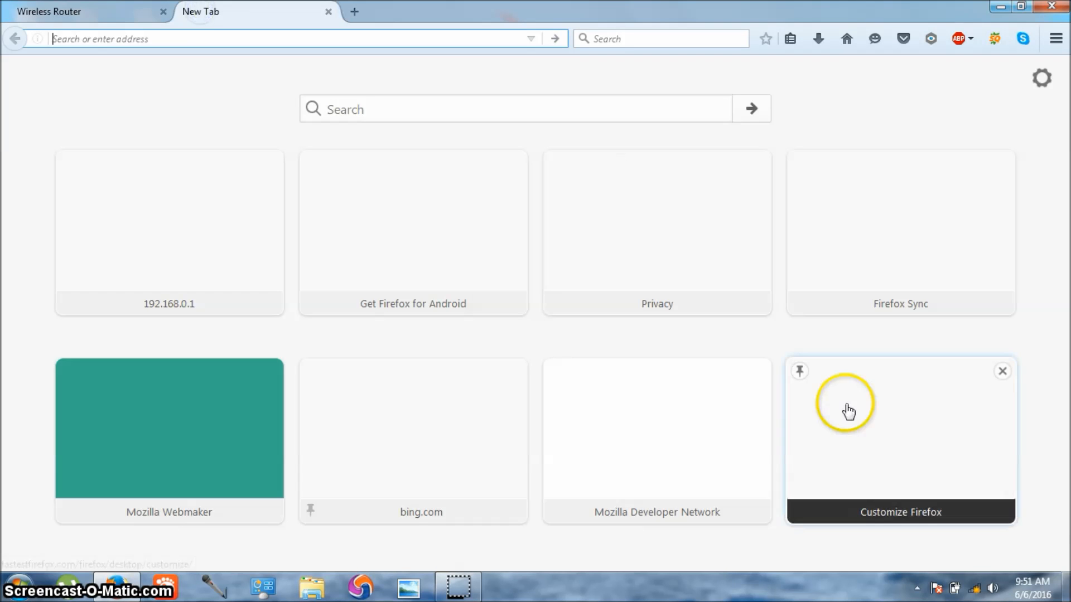
pyautogui.click(973, 591)
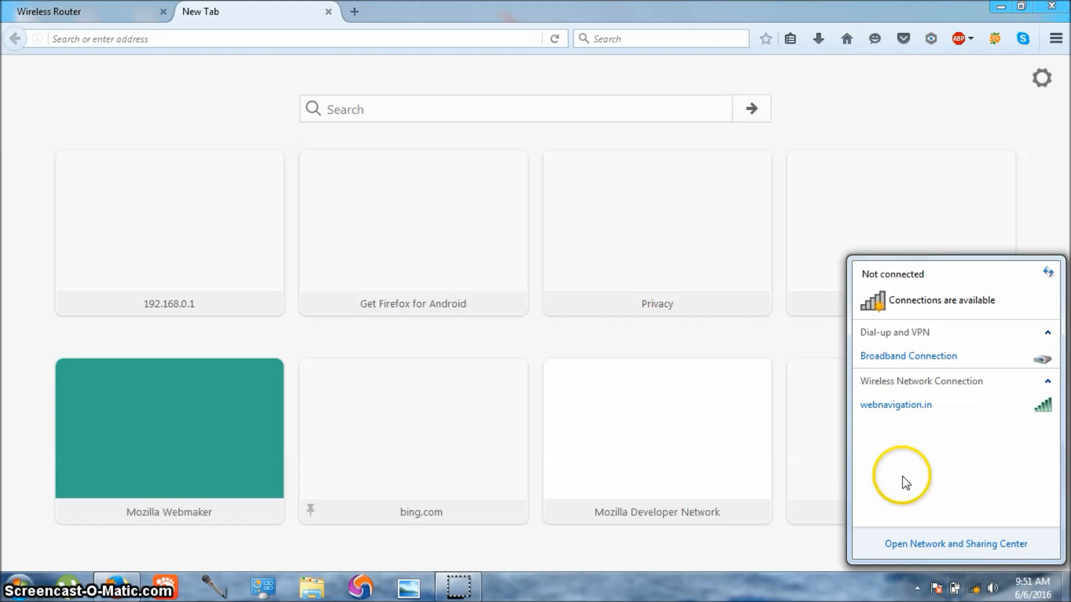
pyautogui.click(966, 413)
pyautogui.click(1014, 431)
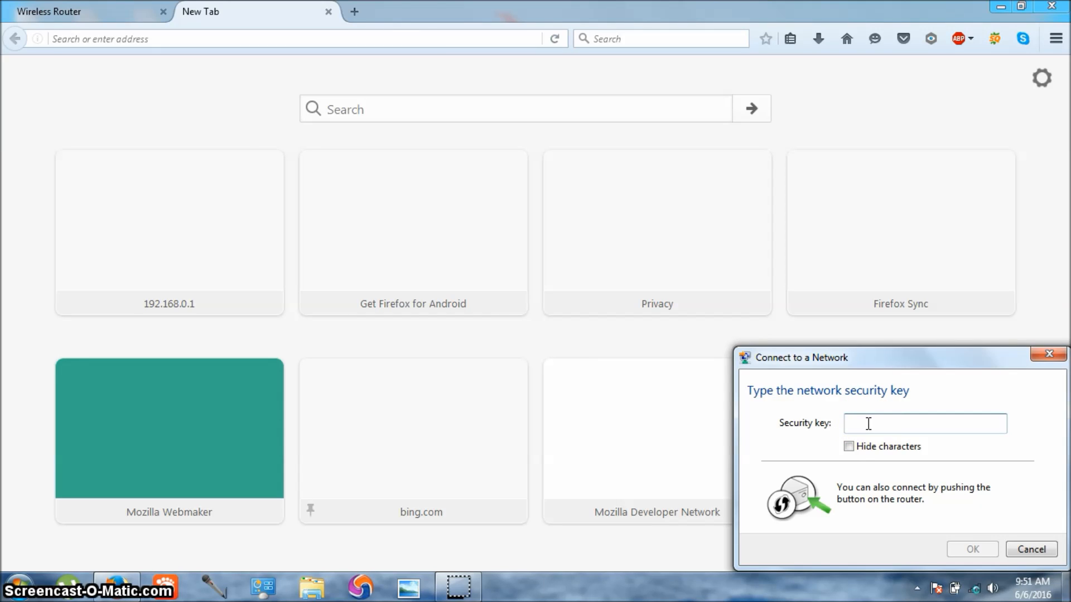
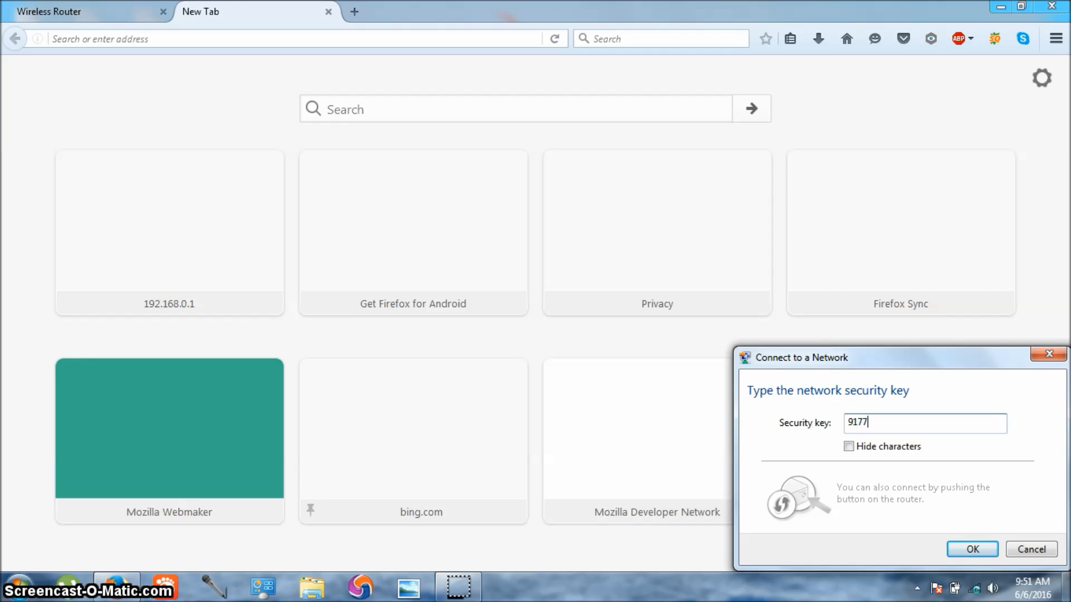
pyautogui.click(972, 550)
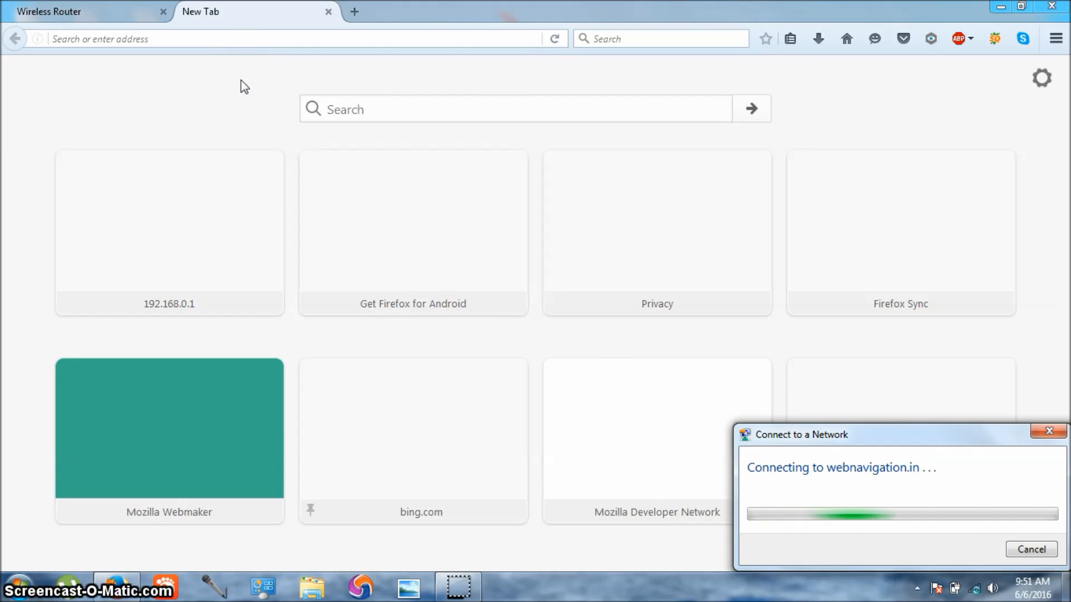
pyautogui.click(184, 37)
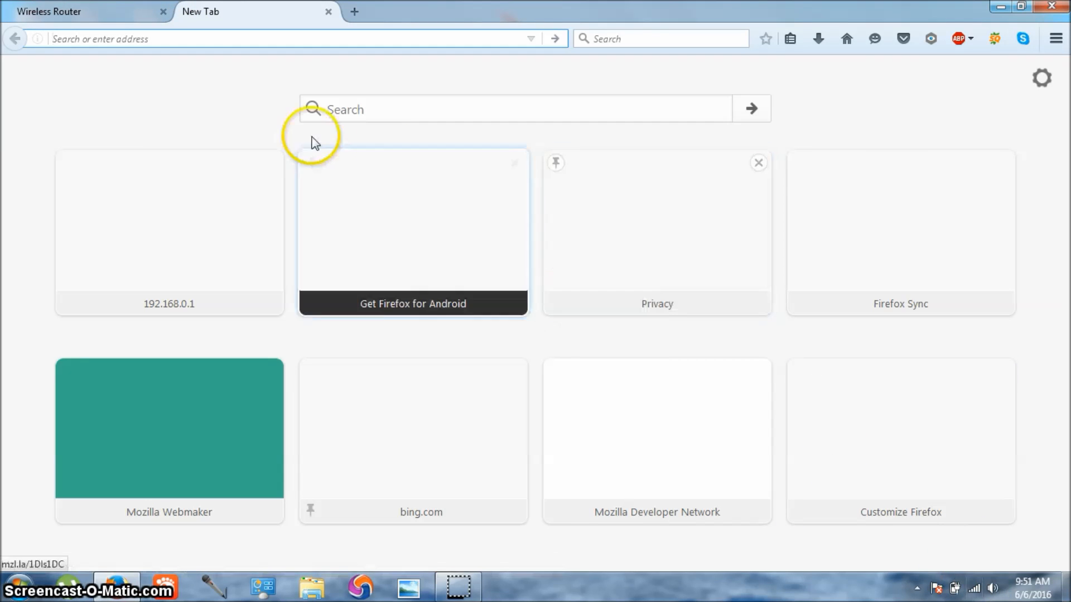
pyautogui.write('www.webnavigation.in')
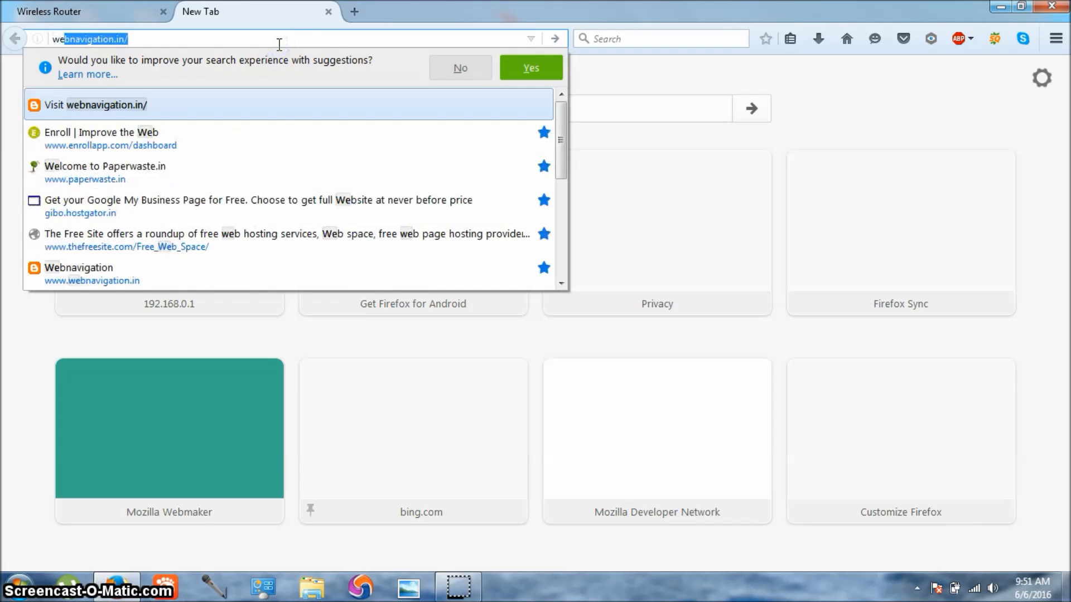
pyautogui.press('Return')
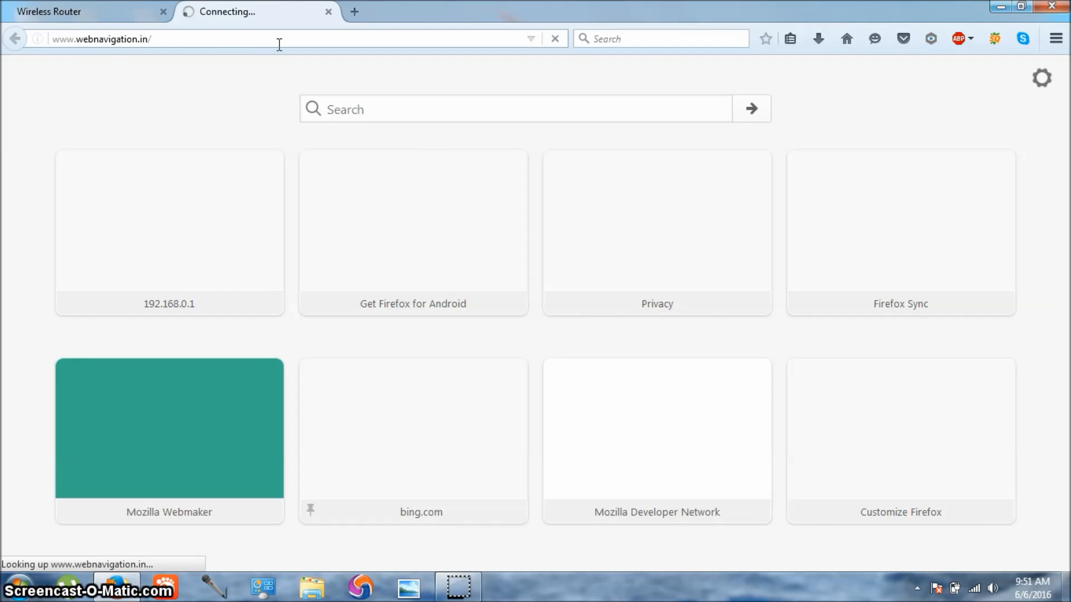
pyautogui.click(132, 11)
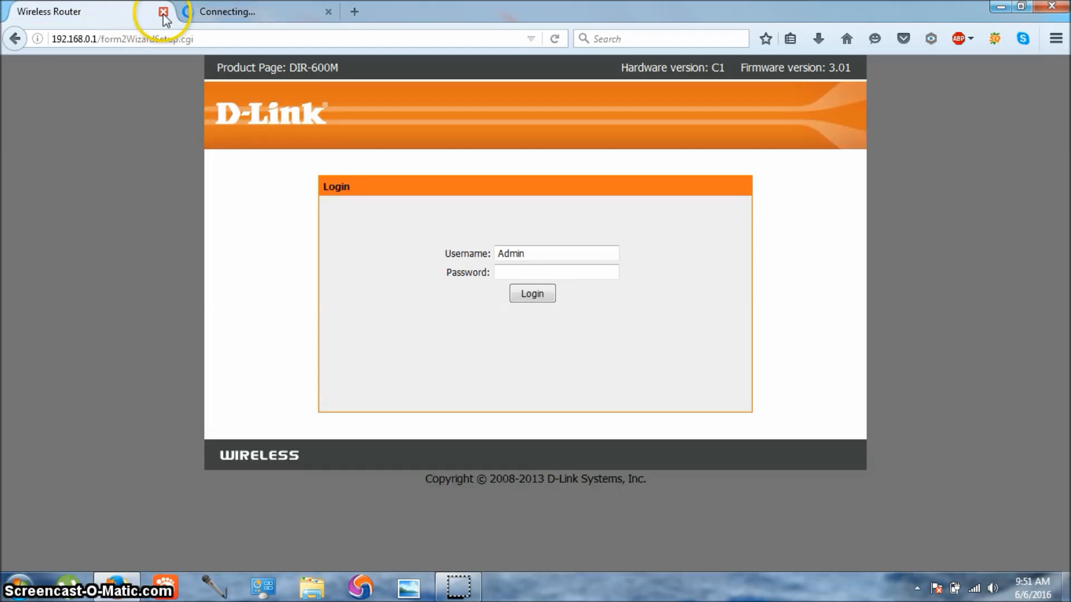
pyautogui.click(163, 12)
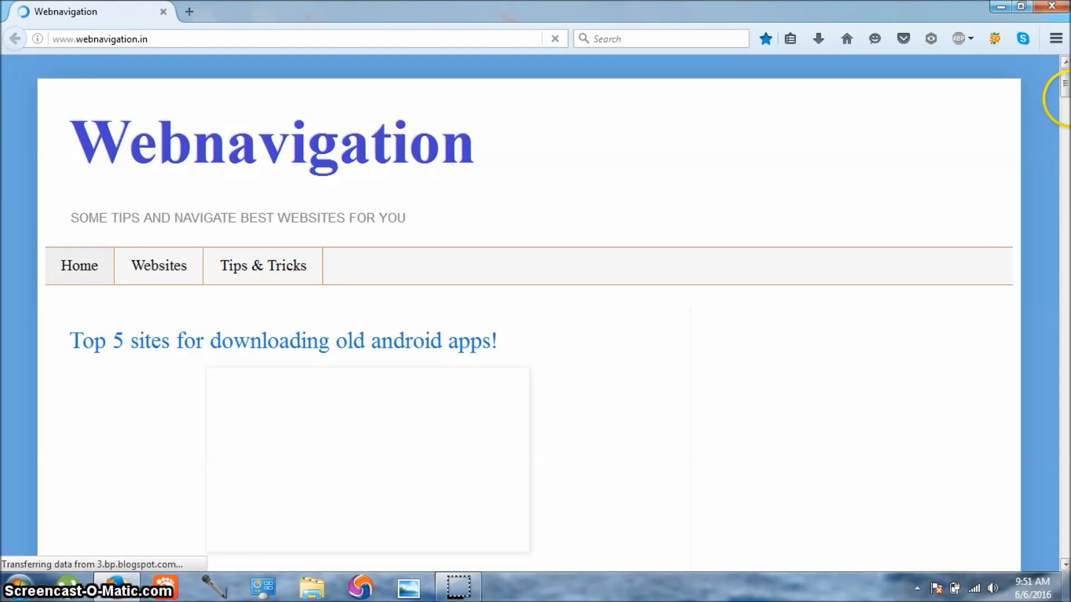
pyautogui.moveTo(1063, 83)
pyautogui.mouseDown()
pyautogui.moveTo(1059, 239)
pyautogui.moveTo(1064, 96)
pyautogui.mouseUp()
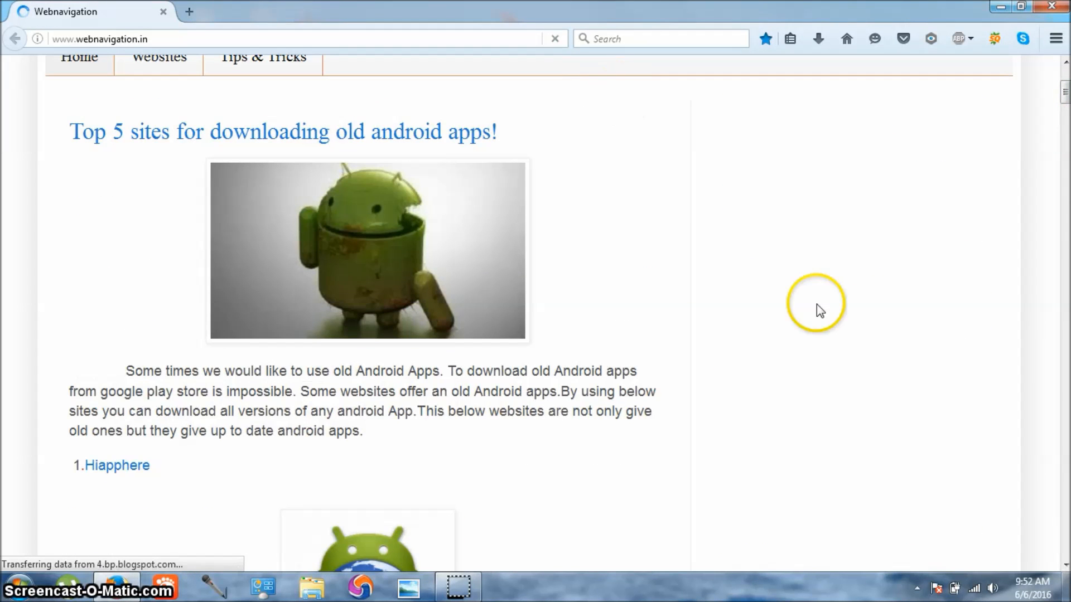